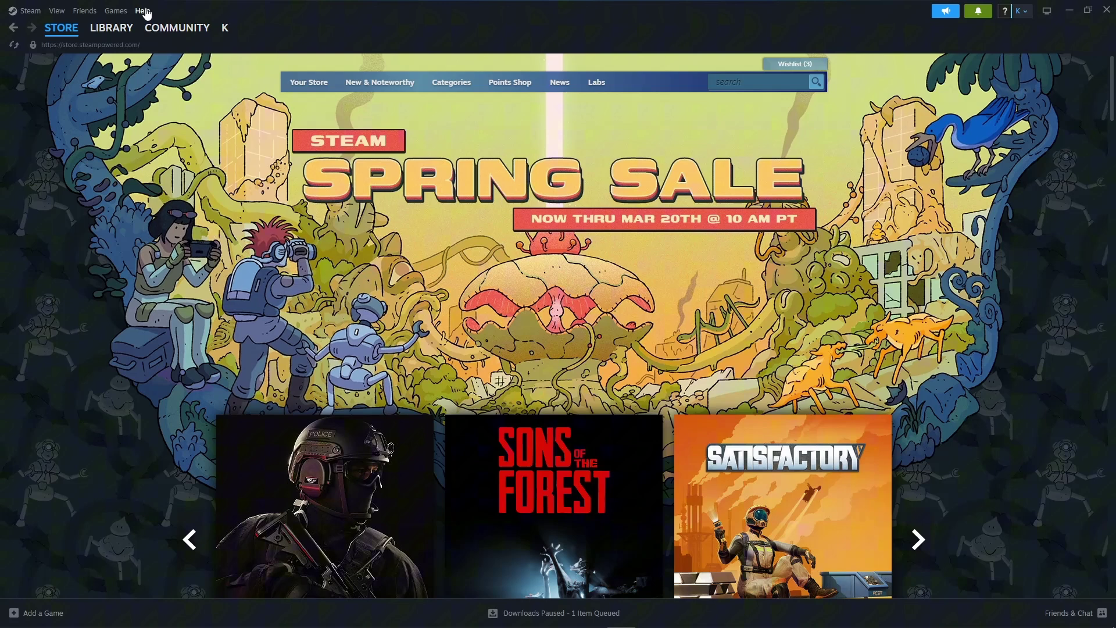
- Open the Steam Support contact form under Steam Client > Offline Mode via the Help menu
click(143, 10)
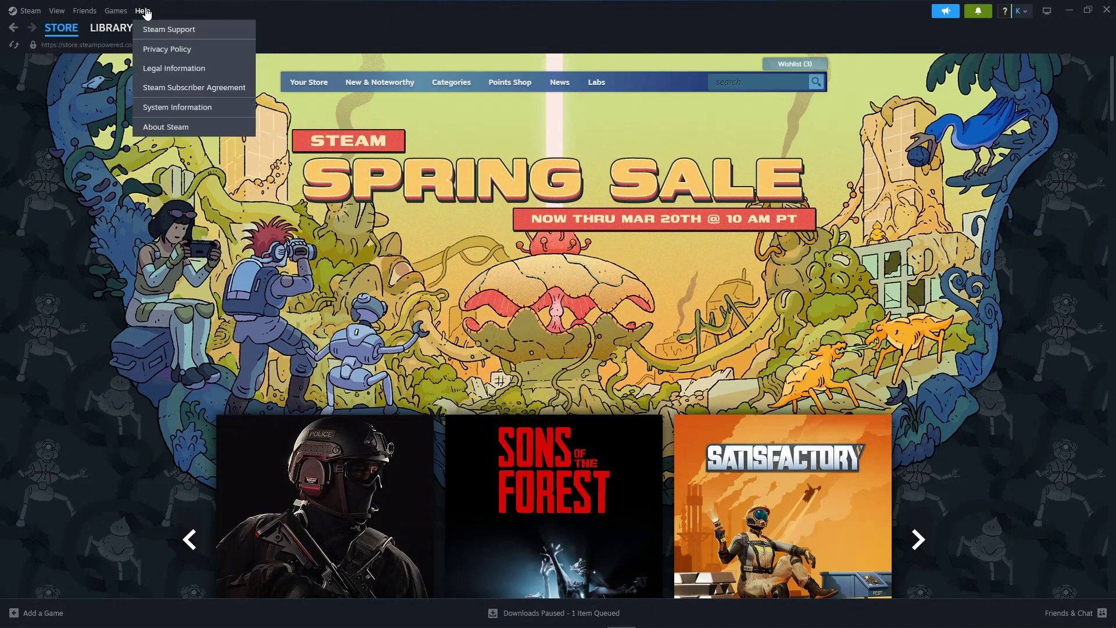
click(203, 35)
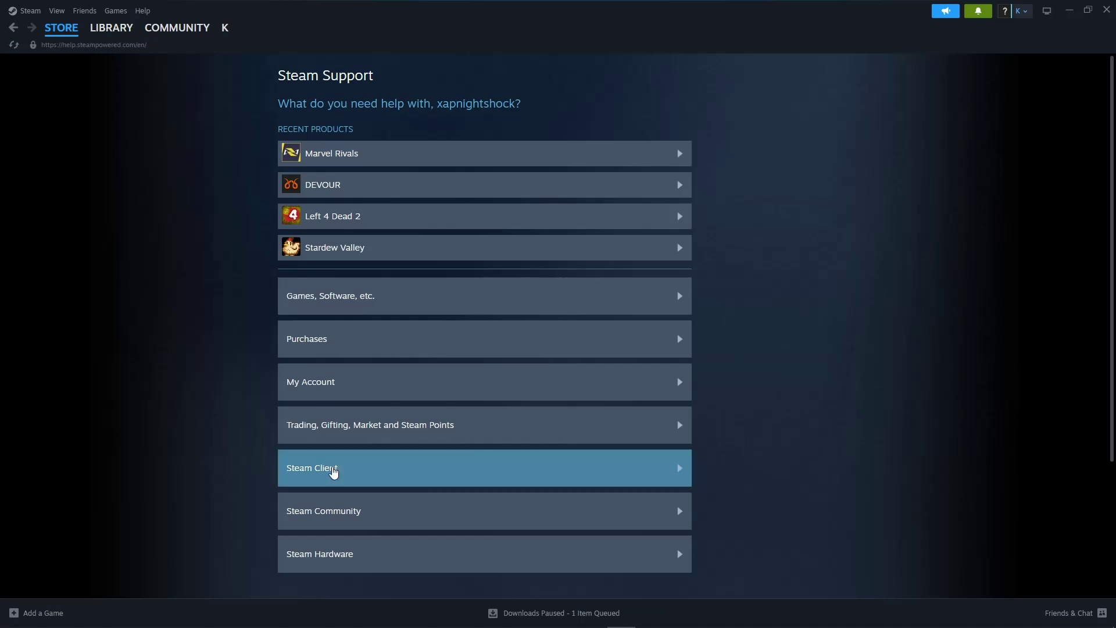
click(335, 468)
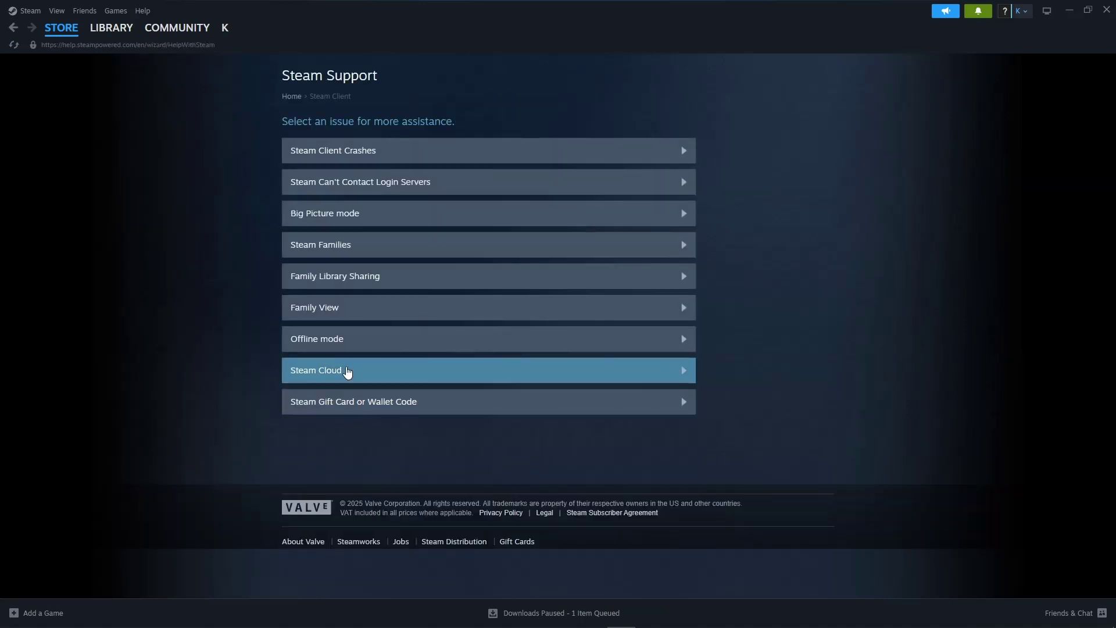
click(346, 372)
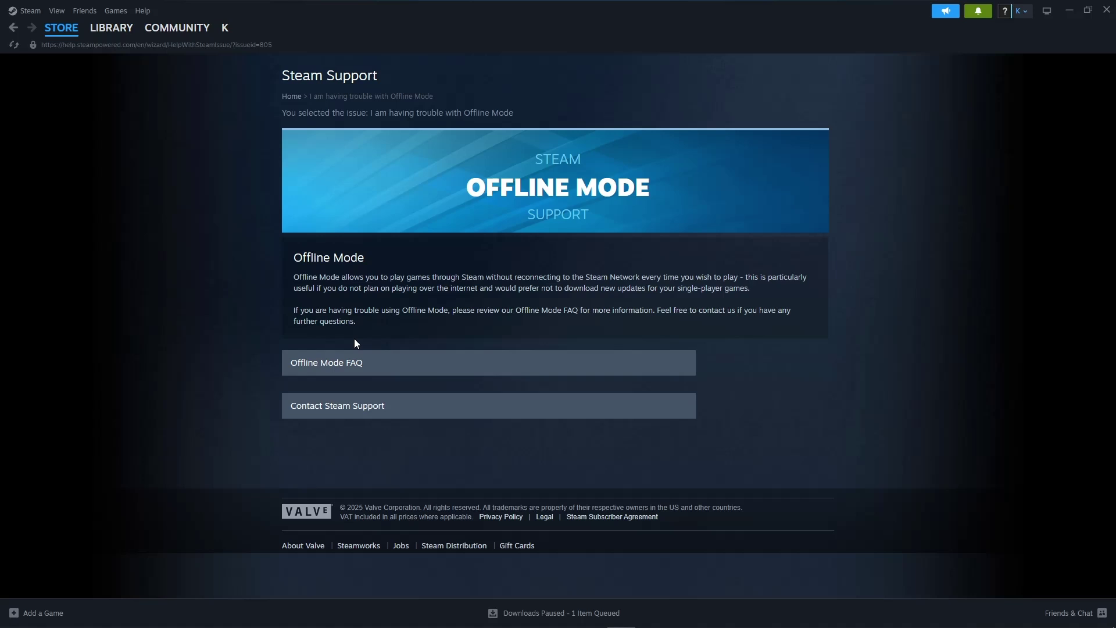
click(349, 406)
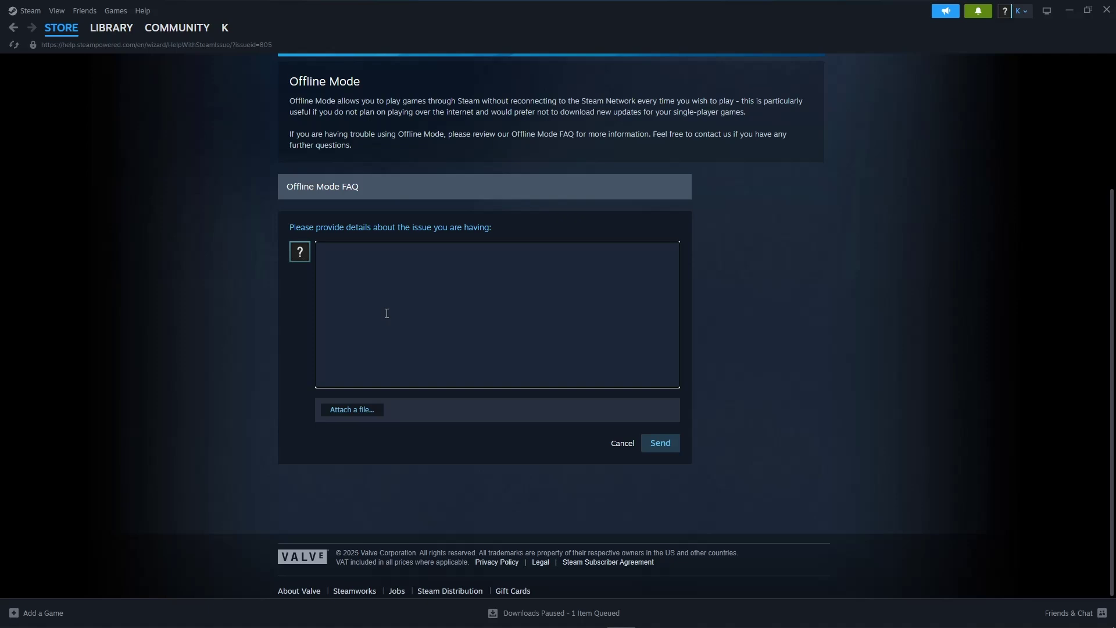
text(i)
text( tried conj)
- Delete the stray mistyped letter in the drafted 'i tried connecting to' message
key(BackSpace)
text(necting to)
text( ______)
text( and it says )
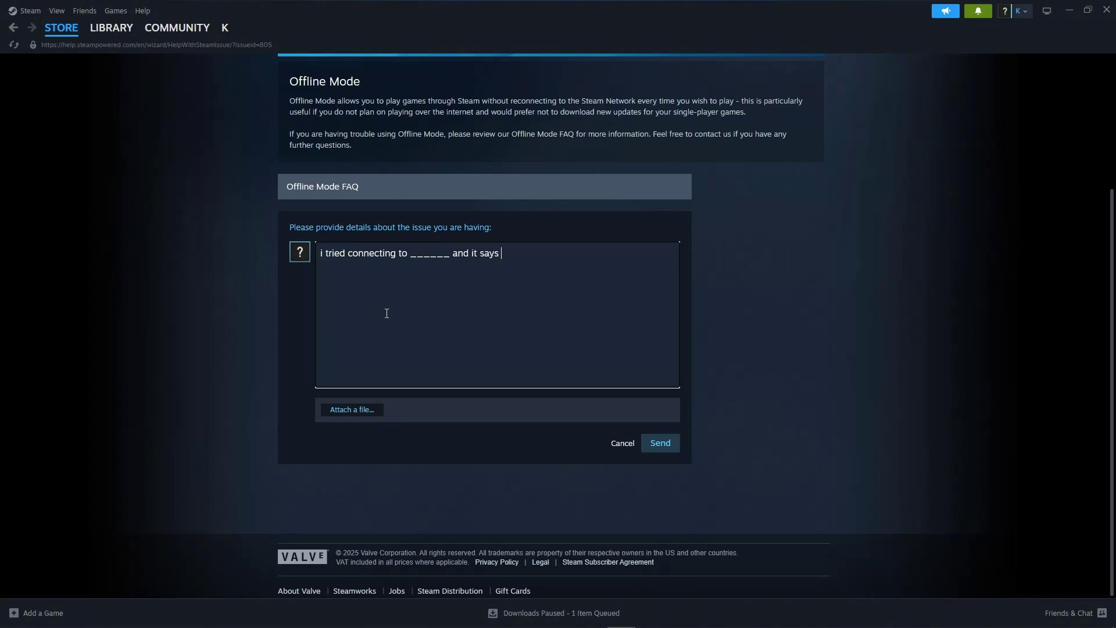
text(that I am alread)
text(y connected)
- Clear the entire drafted message from the Offline Mode issue description box
key(ctrl+a)
key(BackSpace)
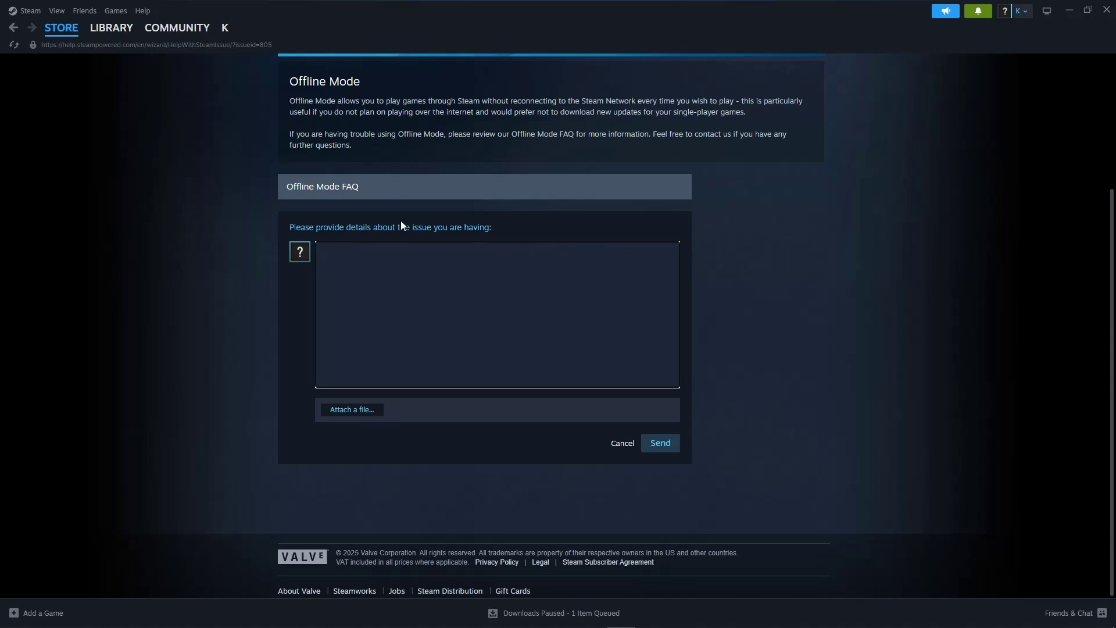